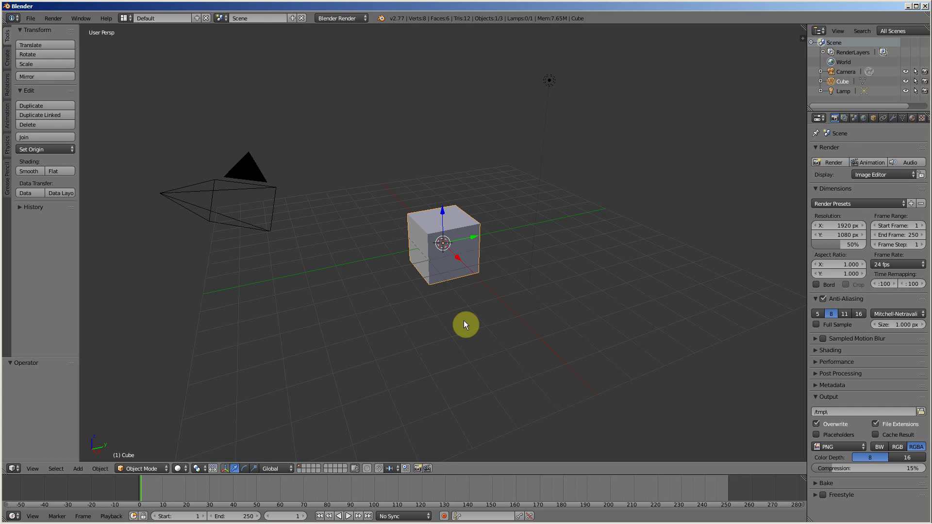
Delete the default cube so only the camera and lamp remain
{"action": "key", "text": "x"}
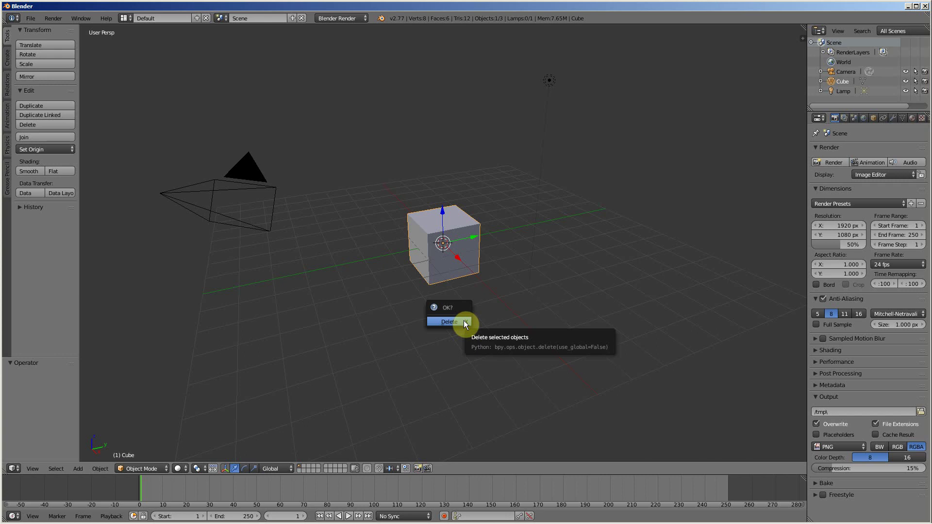
{"action": "left_click", "coordinate": [464, 321]}
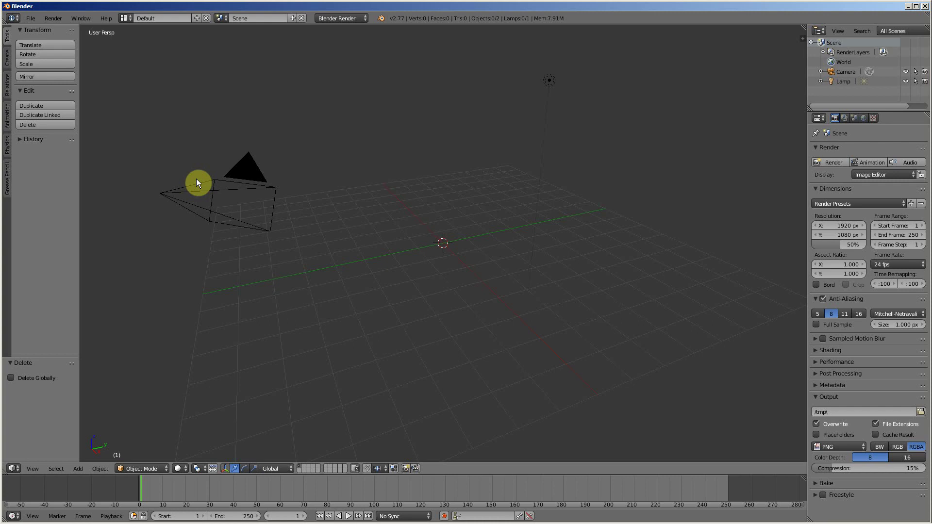
Handwrite 'Blender' in grease pencil above the grid, with a looping stroke beneath it
{"action": "mouse_move", "coordinate": [377, 109]}
{"action": "left_mouse_down"}
{"action": "mouse_move", "coordinate": [385, 135]}
{"action": "mouse_move", "coordinate": [379, 131]}
{"action": "mouse_move", "coordinate": [399, 150]}
{"action": "mouse_move", "coordinate": [443, 133]}
{"action": "mouse_move", "coordinate": [495, 149]}
{"action": "mouse_move", "coordinate": [585, 139]}
{"action": "left_mouse_up"}
{"action": "mouse_move", "coordinate": [456, 202]}
{"action": "left_mouse_down"}
{"action": "mouse_move", "coordinate": [497, 172]}
{"action": "mouse_move", "coordinate": [455, 185]}
{"action": "left_mouse_up"}
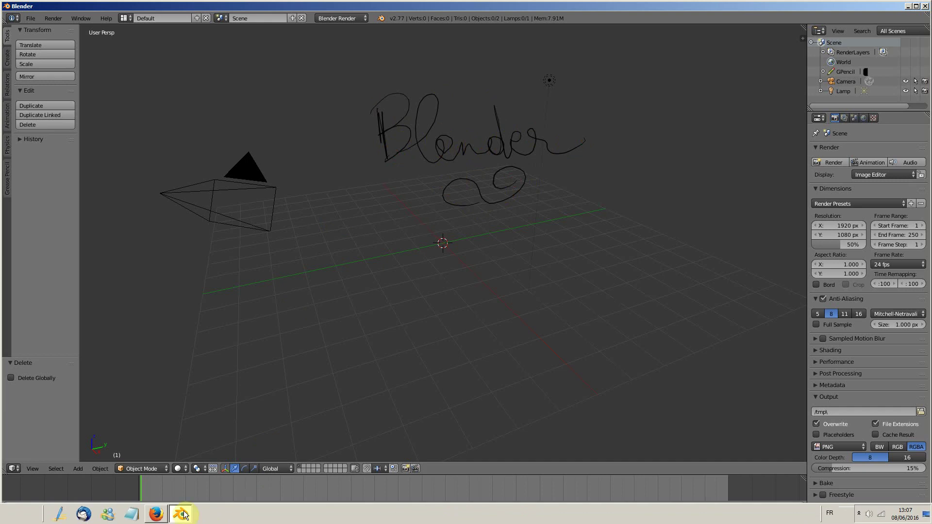
Pause the BB FlashBack screen recording from the system tray and return to Blender
{"action": "left_click", "coordinate": [859, 513]}
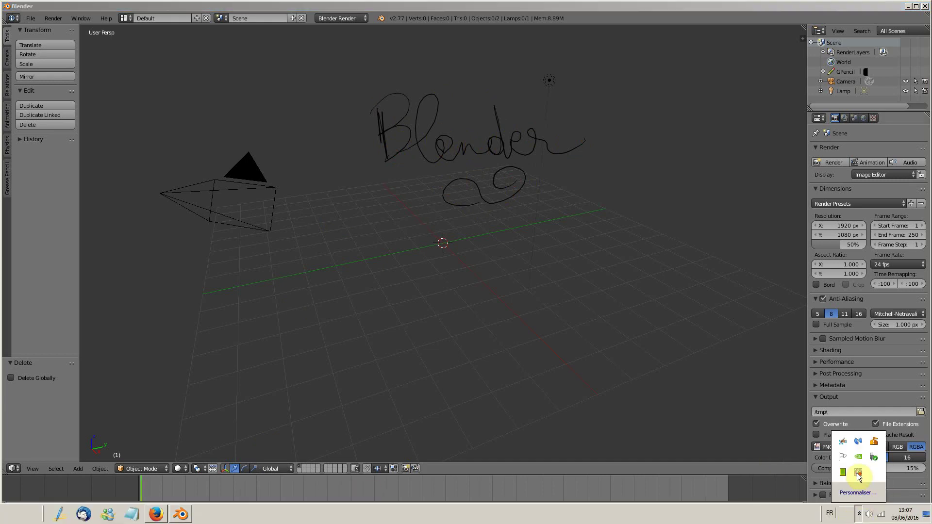
{"action": "right_click", "coordinate": [857, 473]}
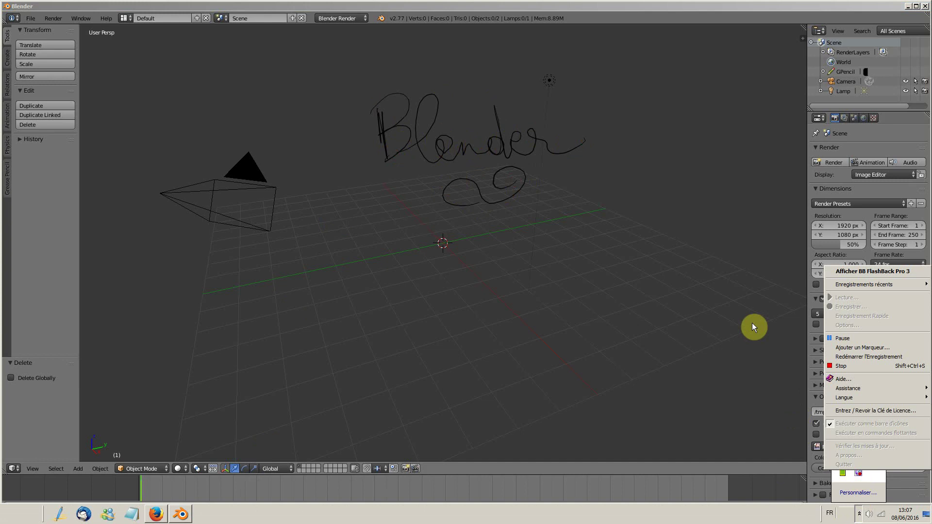
{"action": "left_click", "coordinate": [876, 340]}
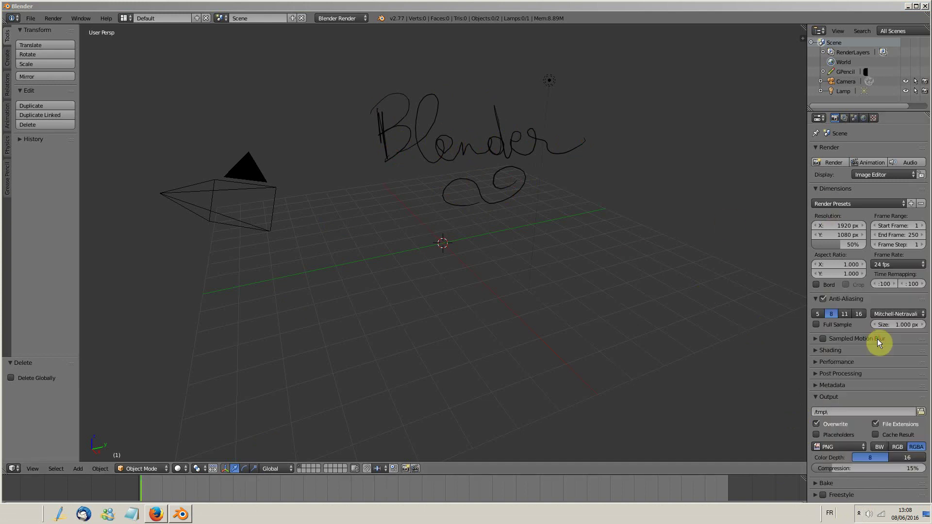
{"action": "left_click", "coordinate": [858, 515]}
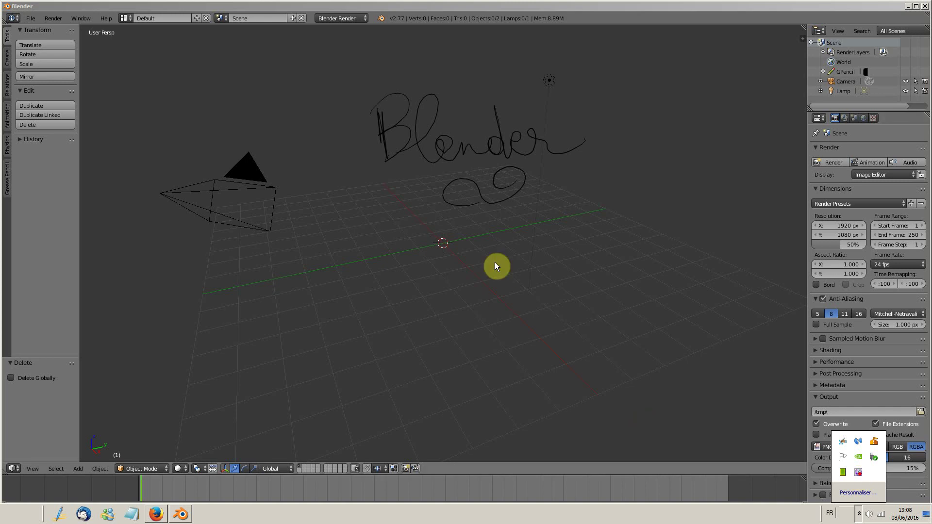
{"action": "left_click", "coordinate": [505, 7]}
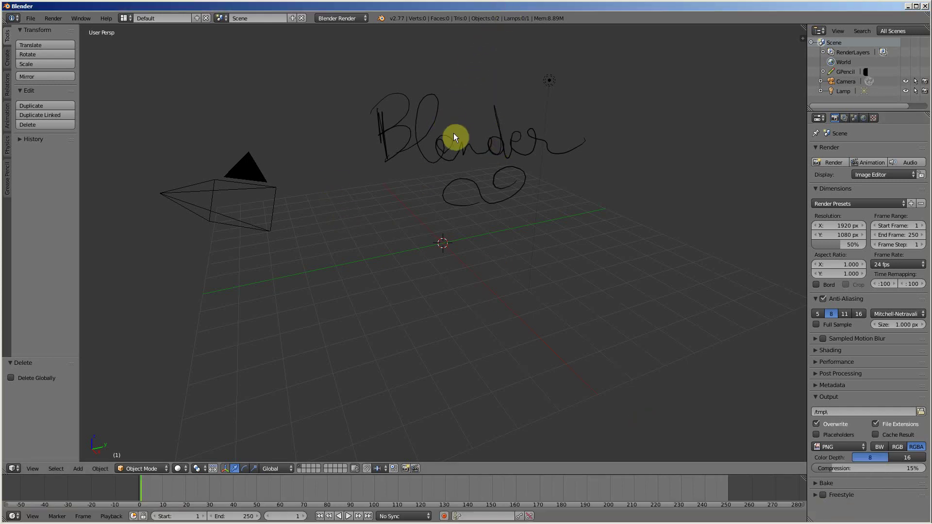
Scribble an extra grease-pencil loop over the first 'e' of 'Blender'
{"action": "left_click_drag", "start_coordinate": [443, 130], "coordinate": [460, 122]}
Handwrite '6 juin 31 ans' under Blender and 'youtube/c/' at the lower left
{"action": "left_click", "coordinate": [155, 302]}
{"action": "mouse_move", "coordinate": [170, 301]}
{"action": "left_mouse_down"}
{"action": "mouse_move", "coordinate": [187, 281]}
{"action": "mouse_move", "coordinate": [188, 343]}
{"action": "mouse_move", "coordinate": [203, 287]}
{"action": "mouse_move", "coordinate": [231, 291]}
{"action": "mouse_move", "coordinate": [242, 262]}
{"action": "mouse_move", "coordinate": [260, 295]}
{"action": "left_mouse_up"}
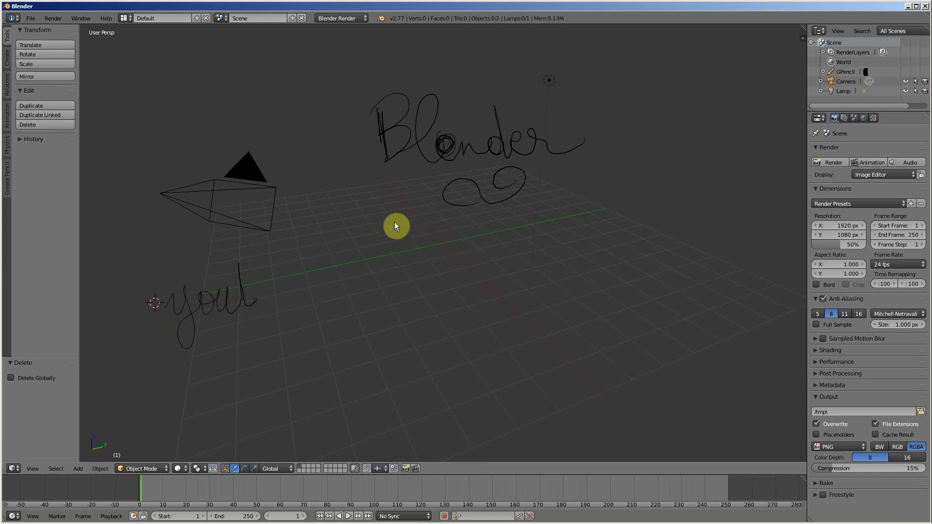
{"action": "mouse_move", "coordinate": [418, 198]}
{"action": "left_mouse_down"}
{"action": "mouse_move", "coordinate": [406, 226]}
{"action": "mouse_move", "coordinate": [441, 228]}
{"action": "mouse_move", "coordinate": [443, 209]}
{"action": "mouse_move", "coordinate": [453, 233]}
{"action": "mouse_move", "coordinate": [489, 220]}
{"action": "mouse_move", "coordinate": [484, 229]}
{"action": "mouse_move", "coordinate": [531, 224]}
{"action": "left_mouse_up"}
{"action": "left_click_drag", "start_coordinate": [569, 191], "coordinate": [579, 225]}
{"action": "mouse_move", "coordinate": [612, 188]}
{"action": "left_mouse_down"}
{"action": "mouse_move", "coordinate": [636, 219]}
{"action": "mouse_move", "coordinate": [697, 212]}
{"action": "left_mouse_up"}
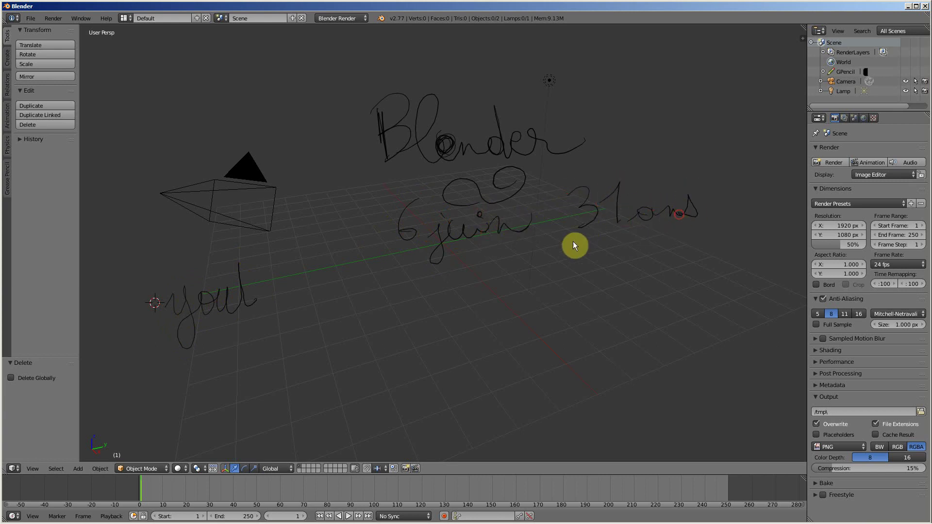
{"action": "mouse_move", "coordinate": [261, 272]}
{"action": "left_mouse_down"}
{"action": "mouse_move", "coordinate": [267, 297]}
{"action": "mouse_move", "coordinate": [273, 258]}
{"action": "mouse_move", "coordinate": [318, 294]}
{"action": "left_mouse_up"}
{"action": "mouse_move", "coordinate": [320, 258]}
{"action": "left_mouse_down"}
{"action": "mouse_move", "coordinate": [318, 310]}
{"action": "mouse_move", "coordinate": [354, 297]}
{"action": "left_mouse_up"}
{"action": "left_click_drag", "start_coordinate": [372, 248], "coordinate": [365, 315]}
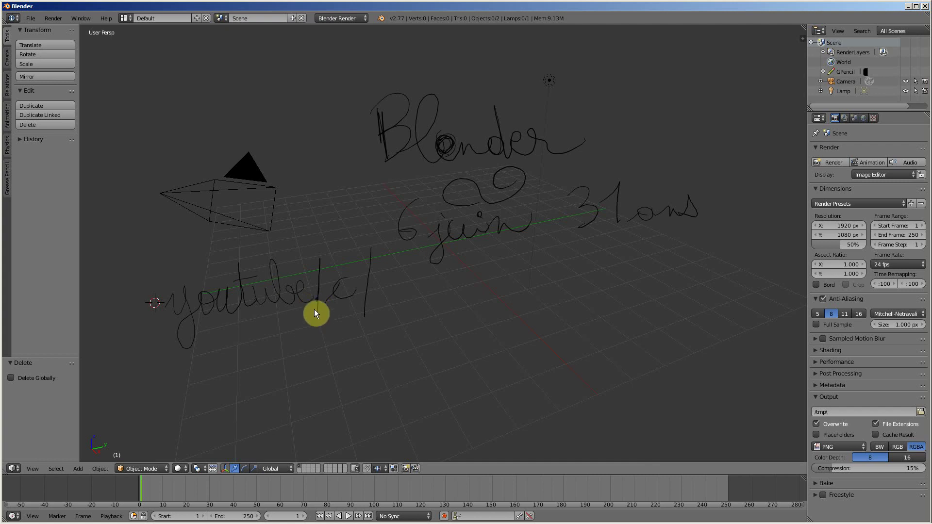
Move the 3D cursor just below the start of the 'youtube/c/' handwriting
{"action": "left_click", "coordinate": [208, 335]}
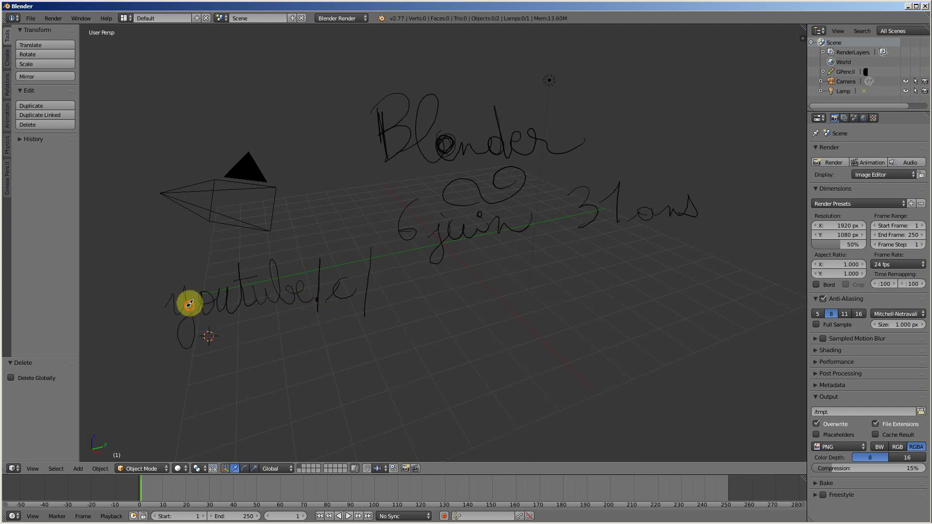
Scribble out the first 'youtube/c/' and rewrite 'youtube' on a new line below
{"action": "left_click_drag", "start_coordinate": [196, 305], "coordinate": [390, 279]}
{"action": "mouse_move", "coordinate": [155, 394]}
{"action": "left_mouse_down"}
{"action": "mouse_move", "coordinate": [179, 387]}
{"action": "mouse_move", "coordinate": [202, 401]}
{"action": "mouse_move", "coordinate": [235, 361]}
{"action": "mouse_move", "coordinate": [248, 388]}
{"action": "left_mouse_up"}
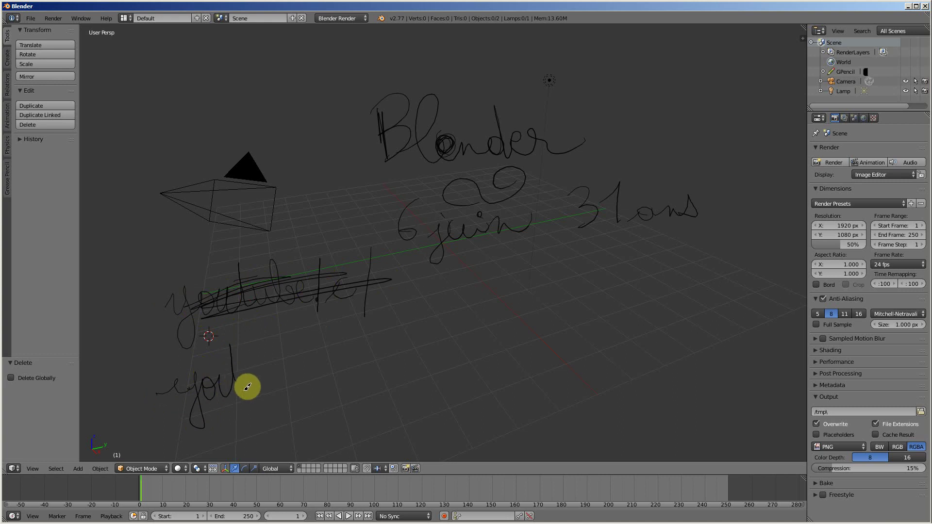
{"action": "mouse_move", "coordinate": [213, 351]}
{"action": "left_mouse_down"}
{"action": "mouse_move", "coordinate": [258, 368]}
{"action": "mouse_move", "coordinate": [289, 330]}
{"action": "mouse_move", "coordinate": [328, 380]}
{"action": "mouse_move", "coordinate": [350, 380]}
{"action": "mouse_move", "coordinate": [359, 355]}
{"action": "mouse_move", "coordinate": [420, 357]}
{"action": "left_mouse_up"}
Complete the new line as 'youtube.com/c/guillaumeballue' and underline it
{"action": "mouse_move", "coordinate": [433, 312]}
{"action": "left_mouse_down"}
{"action": "mouse_move", "coordinate": [427, 377]}
{"action": "mouse_move", "coordinate": [482, 350]}
{"action": "left_mouse_up"}
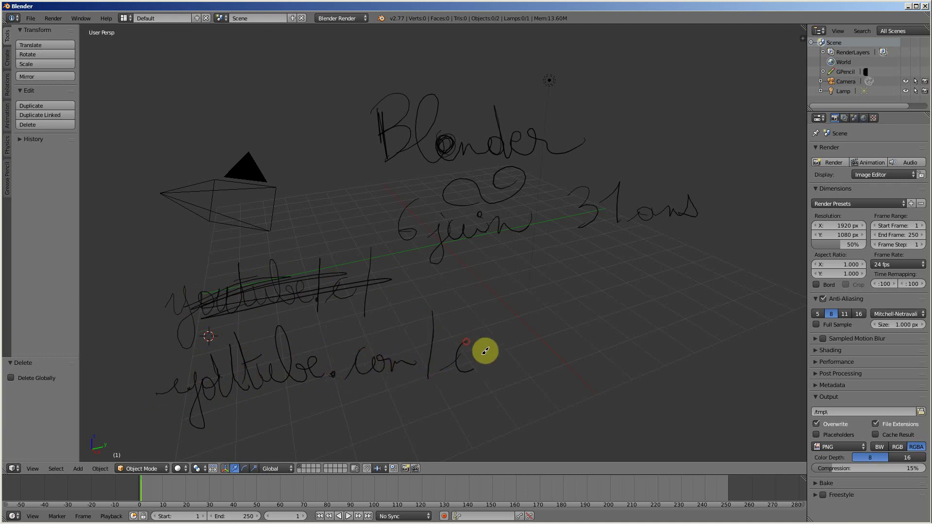
{"action": "mouse_move", "coordinate": [495, 307]}
{"action": "left_mouse_down"}
{"action": "mouse_move", "coordinate": [481, 381]}
{"action": "mouse_move", "coordinate": [529, 354]}
{"action": "mouse_move", "coordinate": [568, 349]}
{"action": "mouse_move", "coordinate": [590, 330]}
{"action": "mouse_move", "coordinate": [599, 355]}
{"action": "mouse_move", "coordinate": [634, 351]}
{"action": "mouse_move", "coordinate": [657, 335]}
{"action": "mouse_move", "coordinate": [645, 349]}
{"action": "mouse_move", "coordinate": [692, 333]}
{"action": "mouse_move", "coordinate": [707, 349]}
{"action": "mouse_move", "coordinate": [736, 333]}
{"action": "mouse_move", "coordinate": [776, 345]}
{"action": "left_mouse_up"}
{"action": "left_click", "coordinate": [559, 343]}
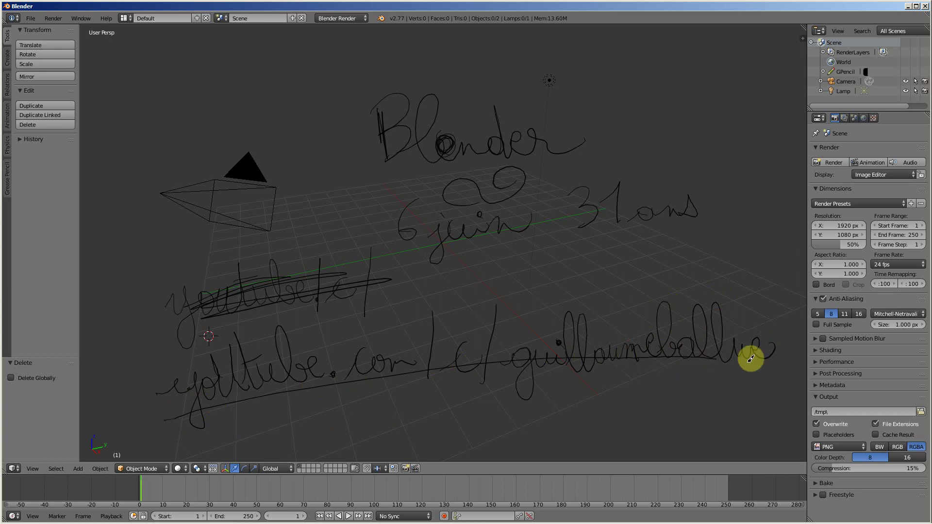
{"action": "left_click_drag", "start_coordinate": [559, 355], "coordinate": [778, 360]}
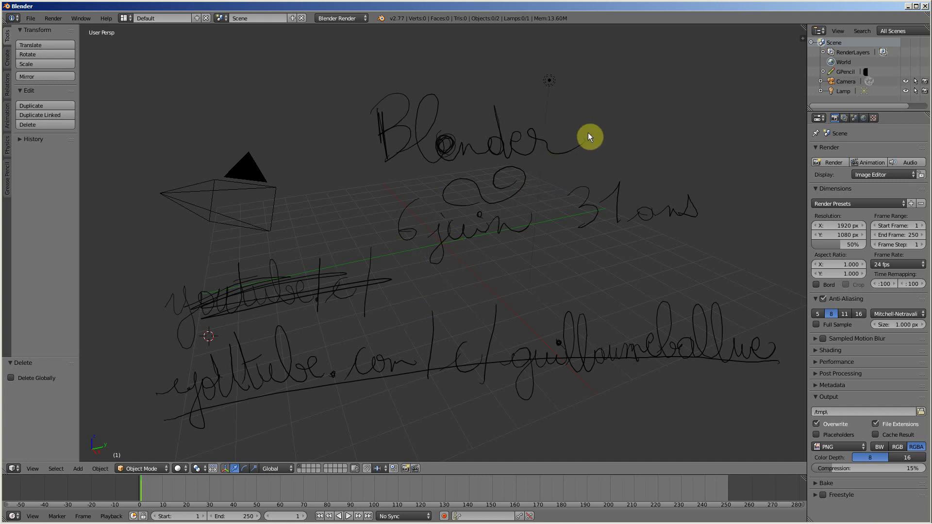
Write 'coach' after 'Blender' and draw a hooked line down from beside '31 ans'
{"action": "mouse_move", "coordinate": [587, 143]}
{"action": "left_mouse_down"}
{"action": "mouse_move", "coordinate": [671, 118]}
{"action": "mouse_move", "coordinate": [687, 138]}
{"action": "mouse_move", "coordinate": [702, 131]}
{"action": "mouse_move", "coordinate": [709, 140]}
{"action": "mouse_move", "coordinate": [678, 118]}
{"action": "mouse_move", "coordinate": [666, 154]}
{"action": "left_mouse_up"}
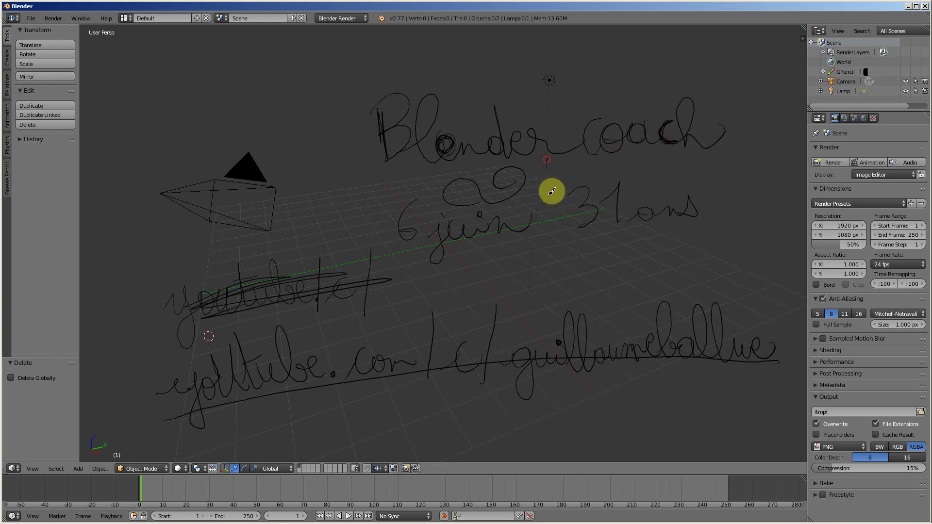
{"action": "mouse_move", "coordinate": [552, 191]}
{"action": "left_mouse_down"}
{"action": "mouse_move", "coordinate": [570, 257]}
{"action": "mouse_move", "coordinate": [587, 256]}
{"action": "mouse_move", "coordinate": [571, 250]}
{"action": "mouse_move", "coordinate": [574, 266]}
{"action": "mouse_move", "coordinate": [644, 268]}
{"action": "left_mouse_up"}
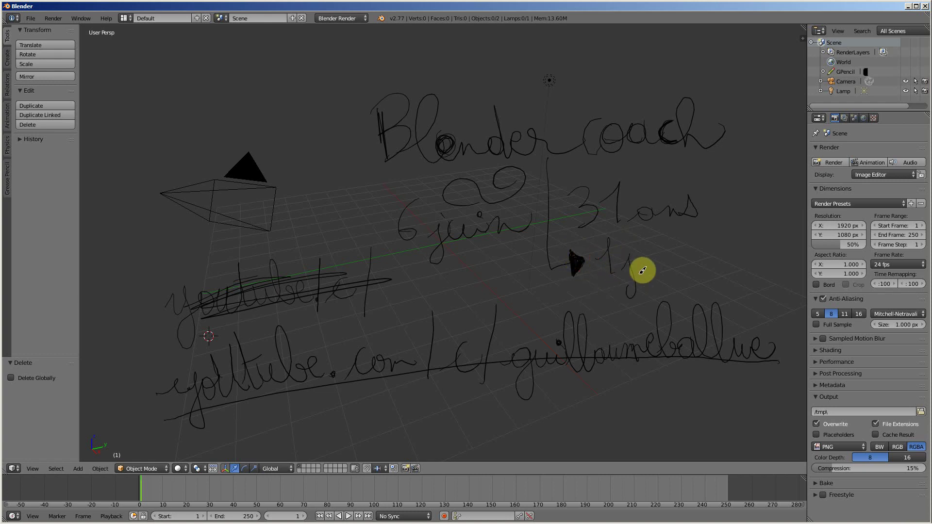
Handwrite '1j/' at the arrow's tip, then open BB FlashBack's tray menu
{"action": "left_click", "coordinate": [633, 245]}
{"action": "left_click_drag", "start_coordinate": [657, 228], "coordinate": [651, 255]}
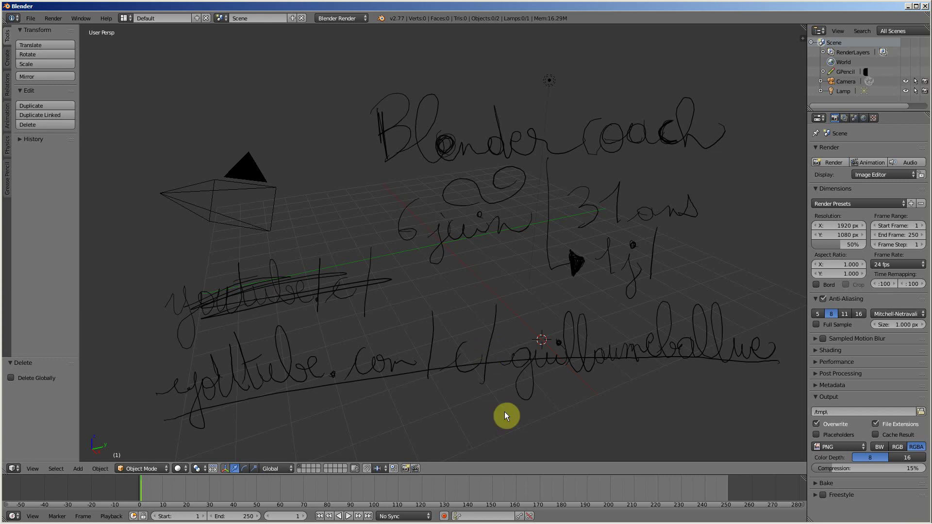
{"action": "left_click", "coordinate": [859, 513]}
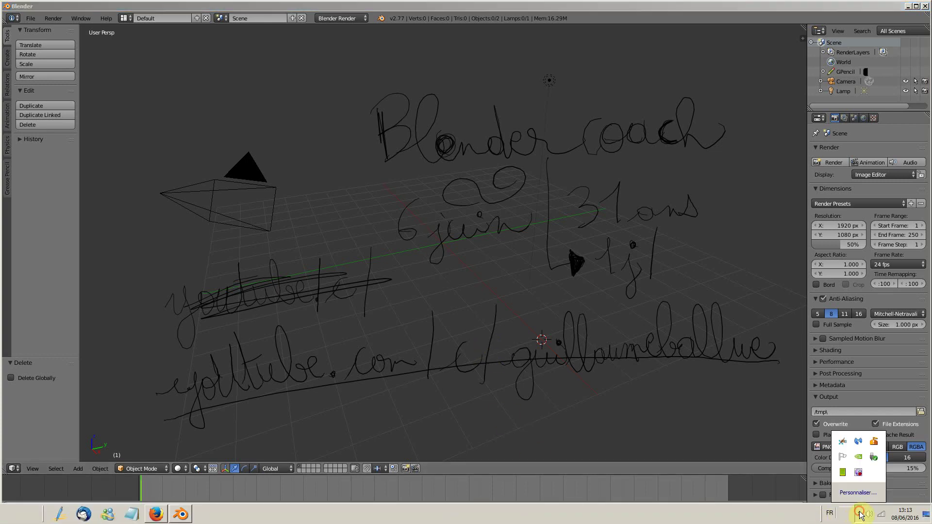
{"action": "right_click", "coordinate": [858, 472]}
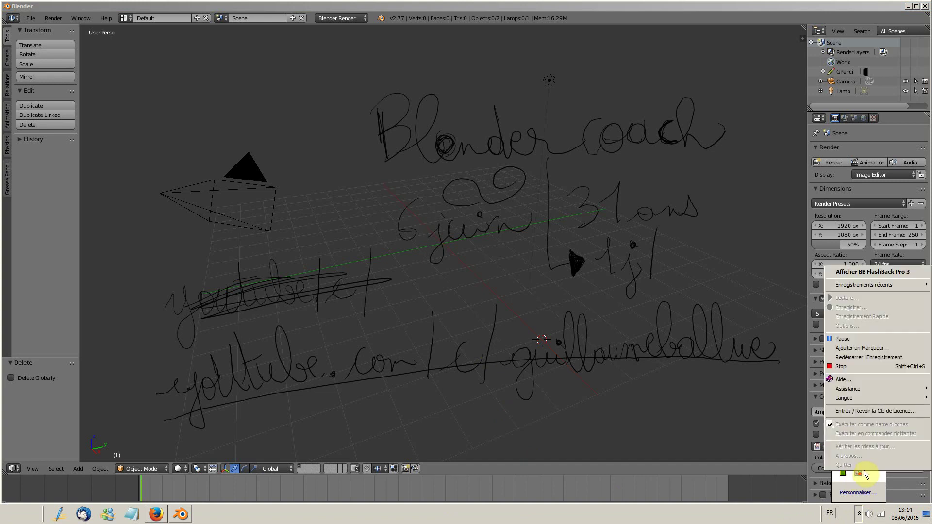